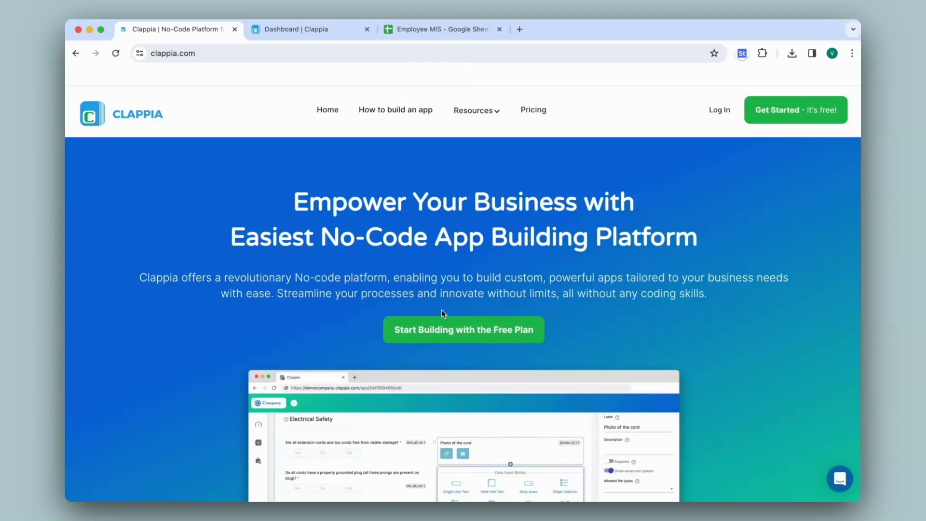
Switch to the Employee MIS sheet and save it as a Microsoft Excel (.xlsx) file
click(429, 29)
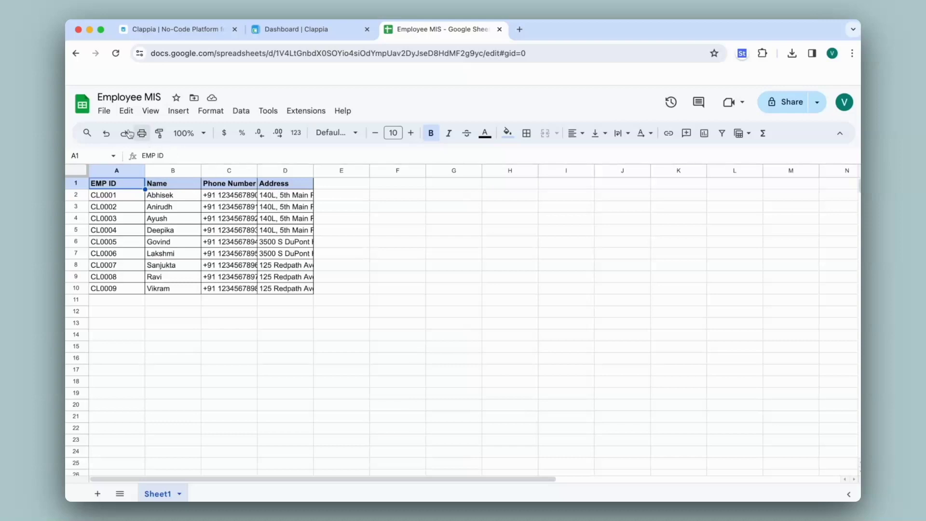
click(104, 111)
mouse_move(173, 252)
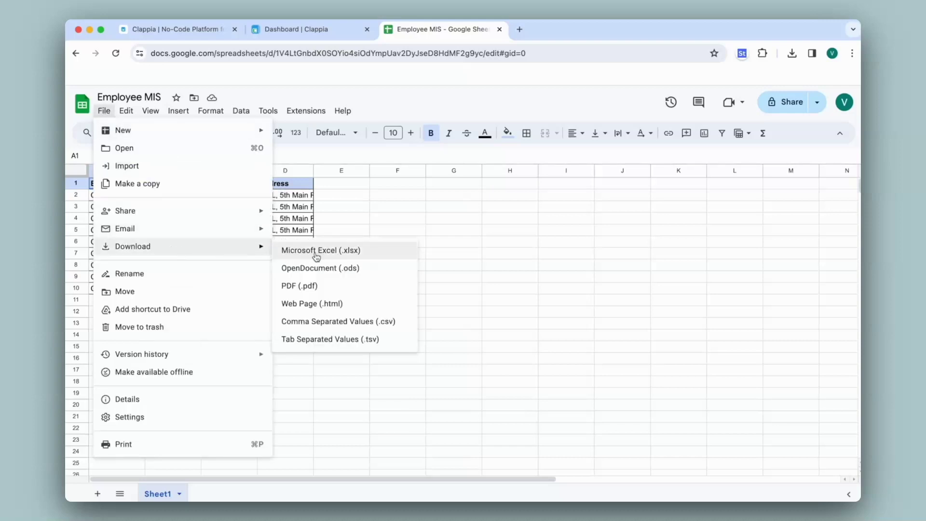
click(316, 252)
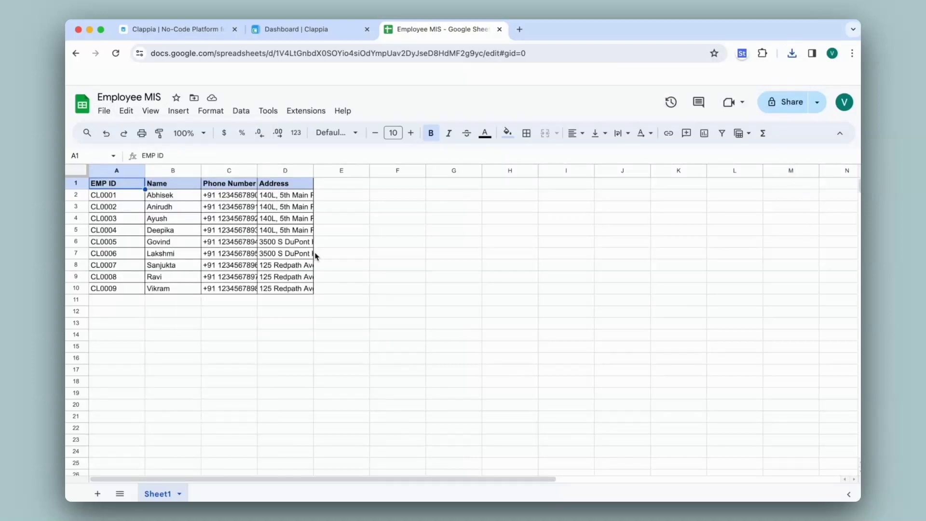
Create a Clappia app from Excel by uploading Employee MIS.xlsx
click(291, 32)
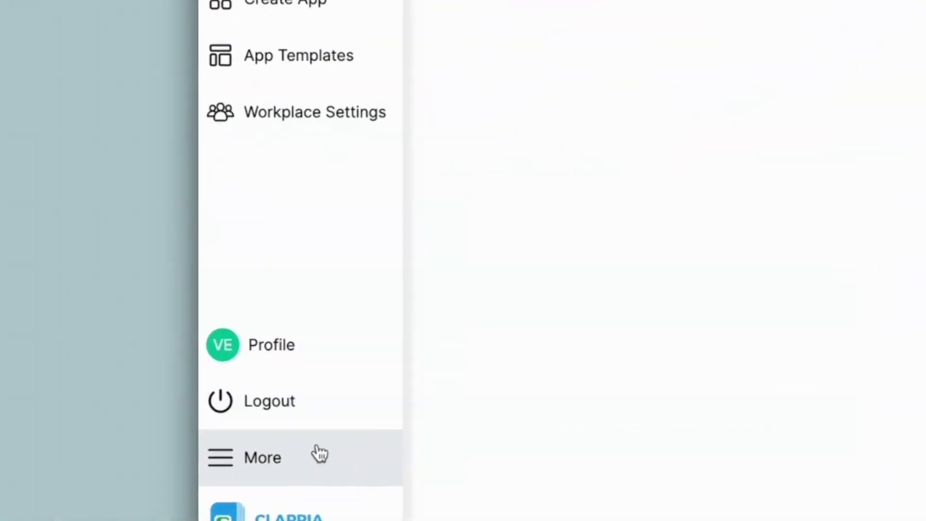
click(126, 421)
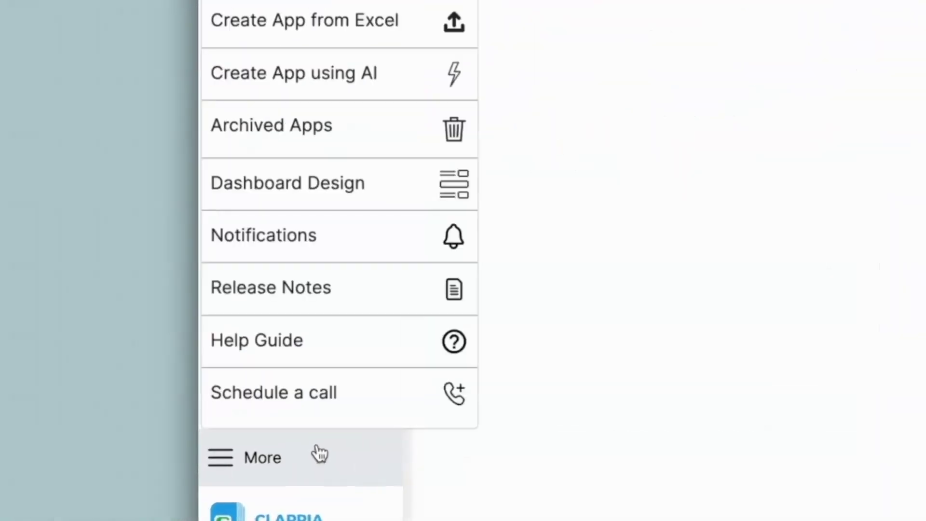
click(384, 36)
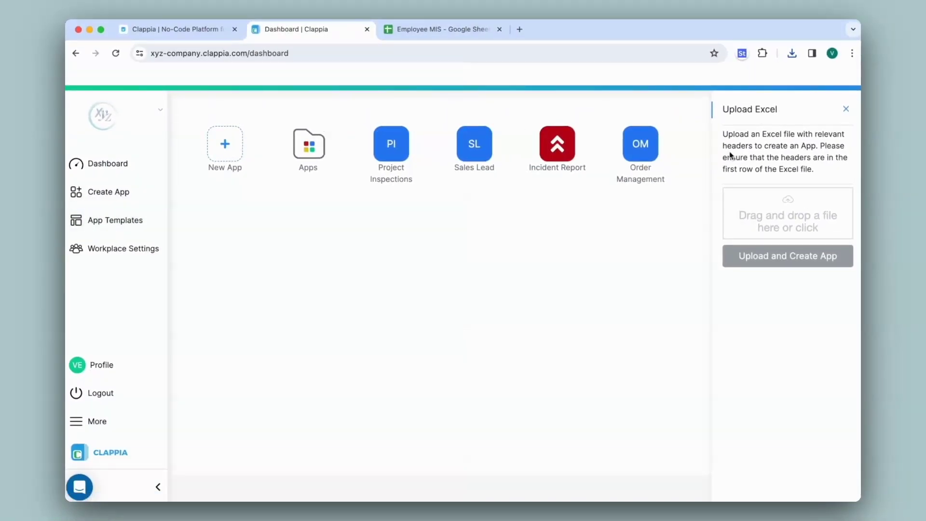
click(781, 221)
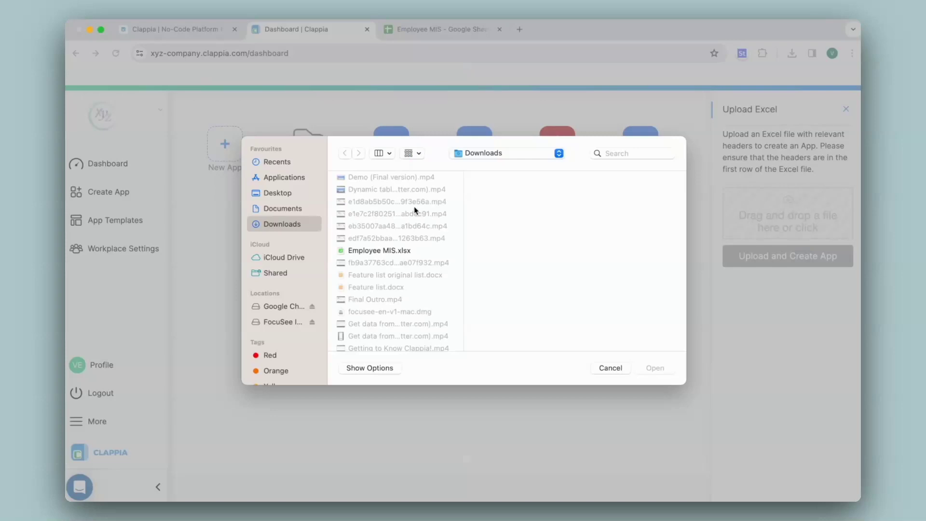
click(383, 252)
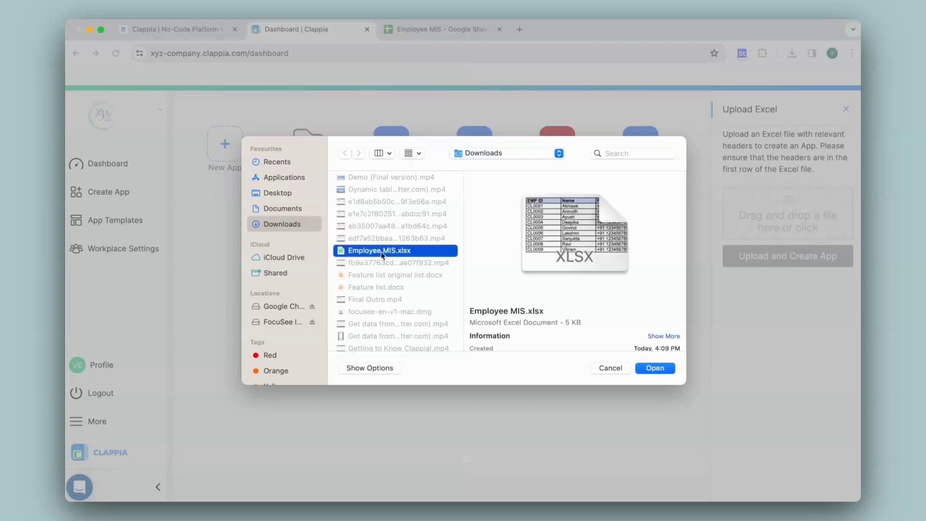
click(647, 369)
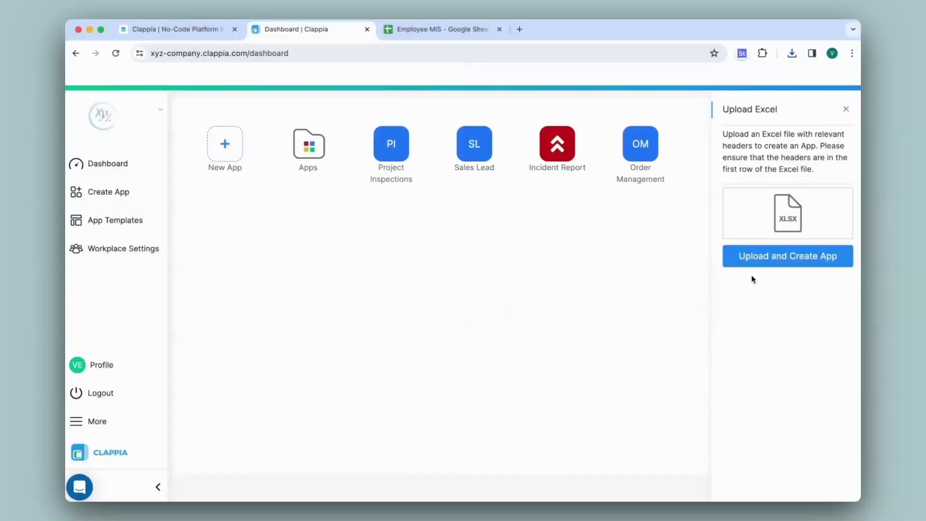
click(784, 267)
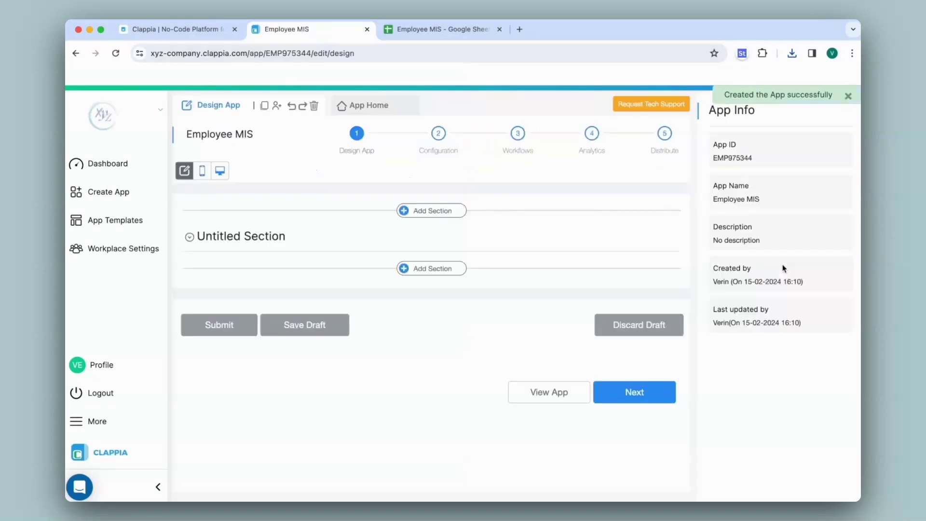
Check the generated section's fields, then open the Employee MIS app from the Dashboard
click(294, 236)
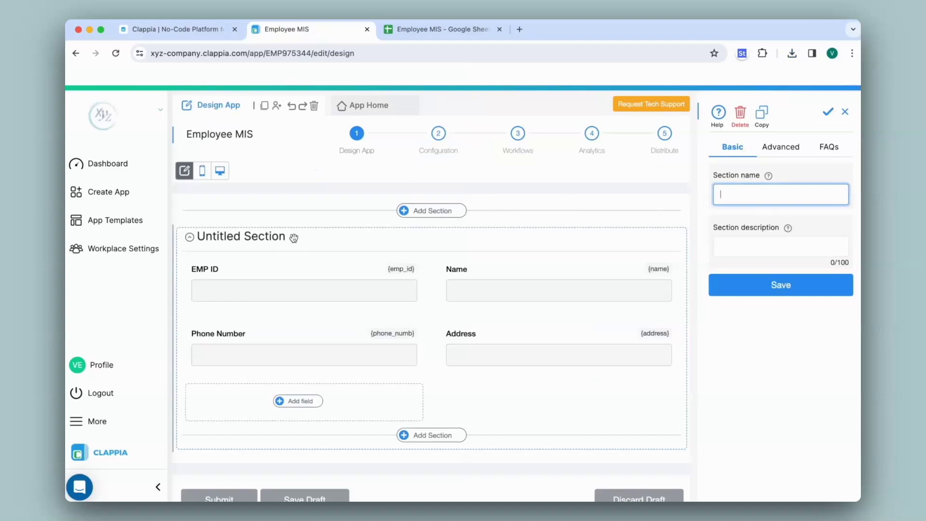
click(125, 162)
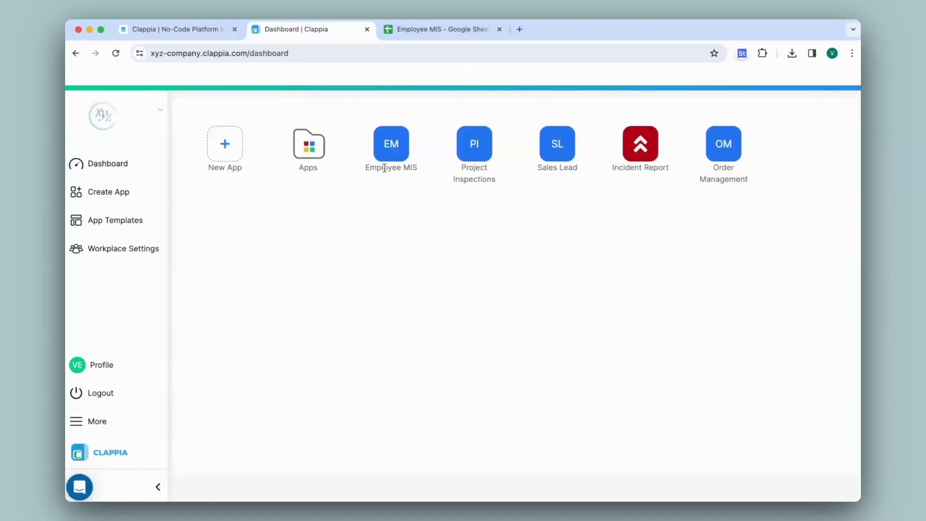
click(391, 151)
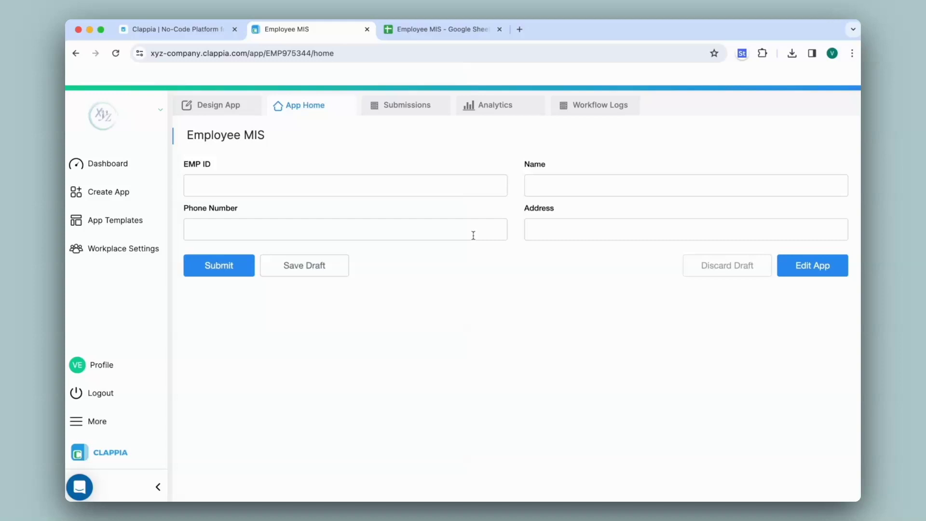
In the app editor, inspect the EMP ID and Name field settings
click(218, 105)
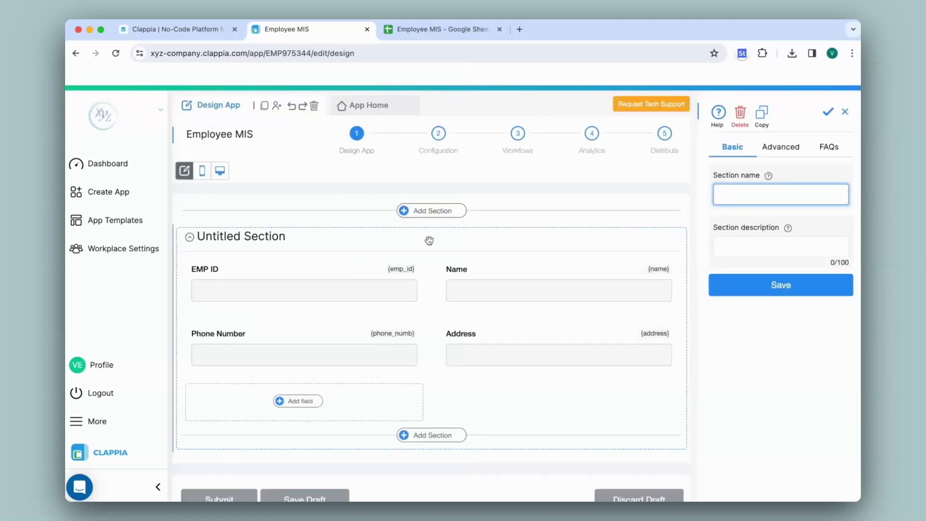
click(301, 402)
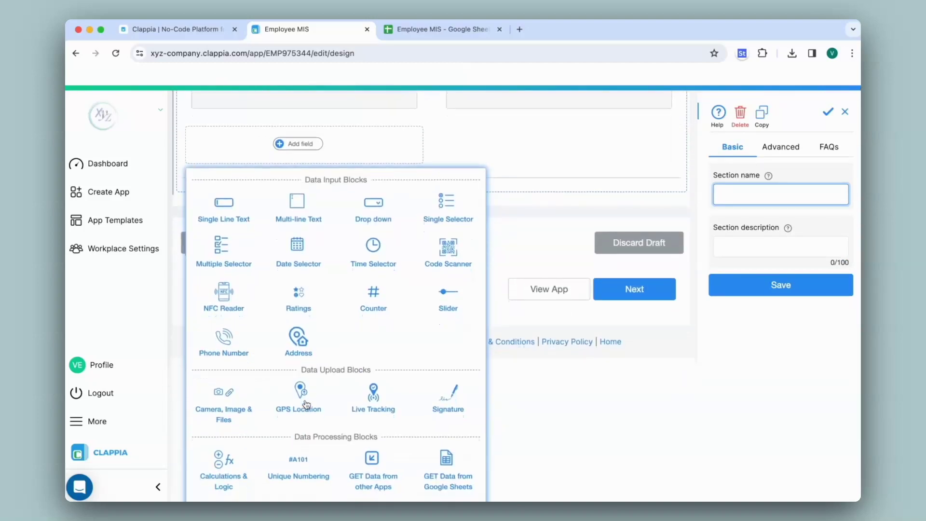
scroll(306, 404, up, 6)
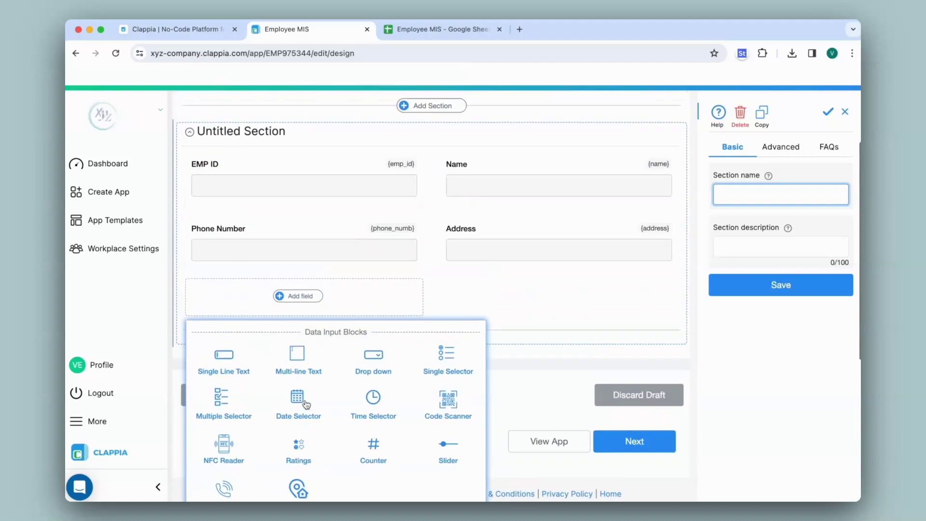
click(371, 292)
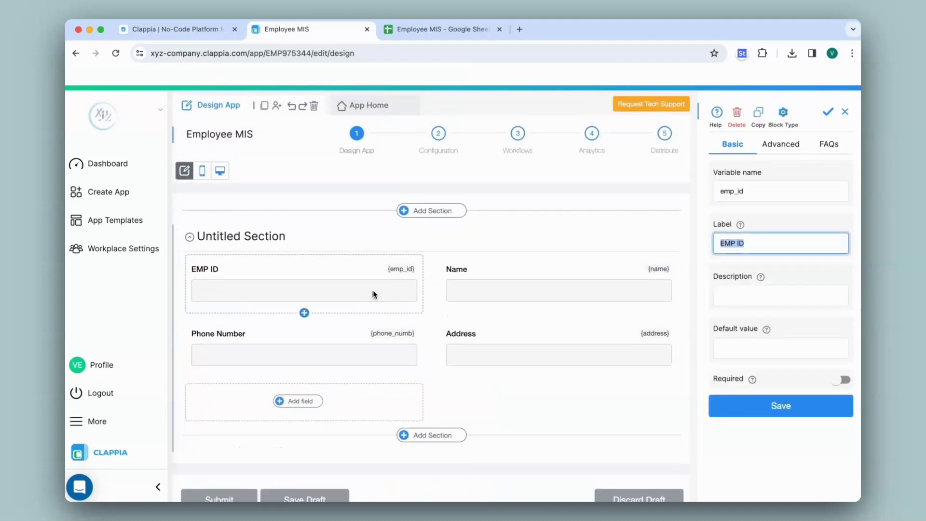
click(531, 276)
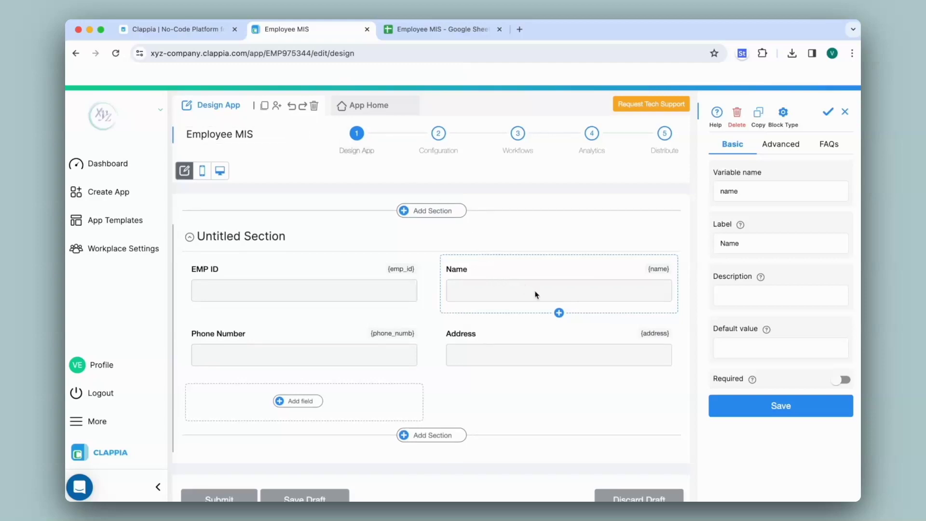
Browse the field types available after Name, then return to the Employee MIS sheet
click(559, 312)
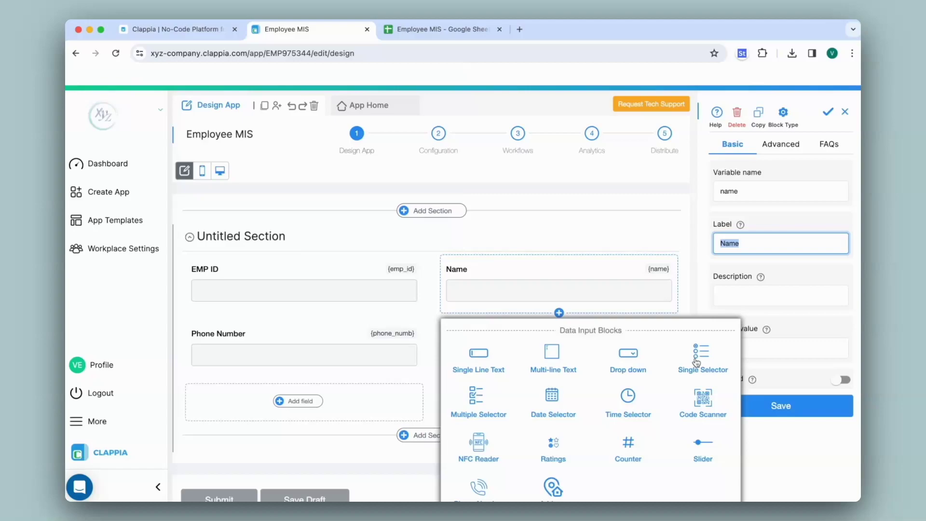
click(434, 234)
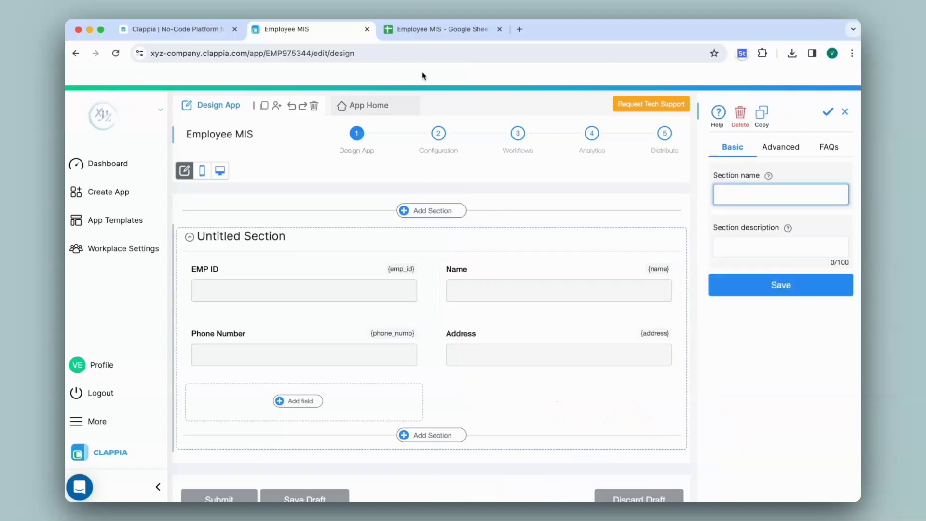
click(438, 35)
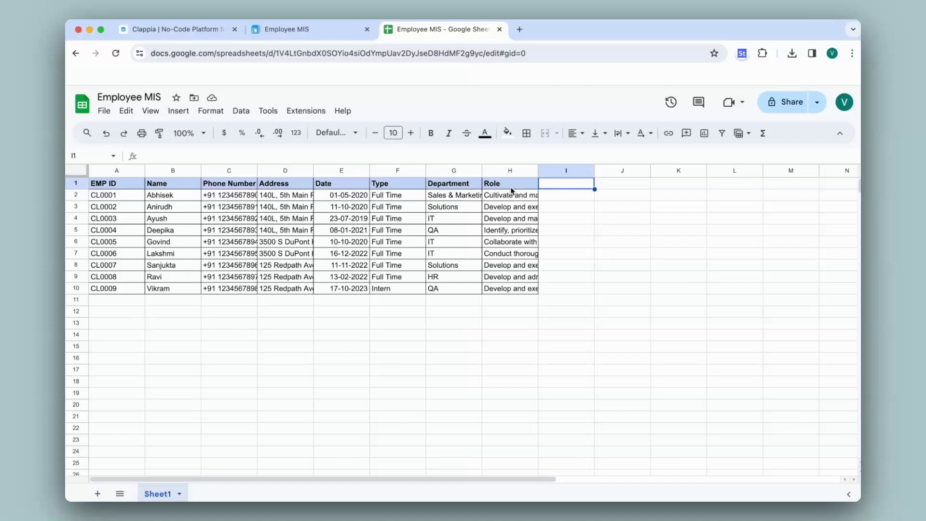
click(517, 170)
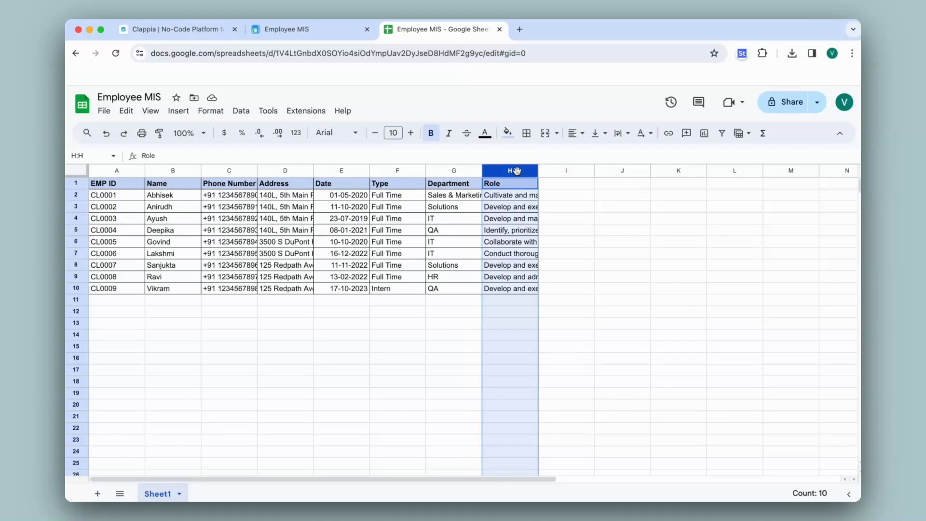
click(517, 196)
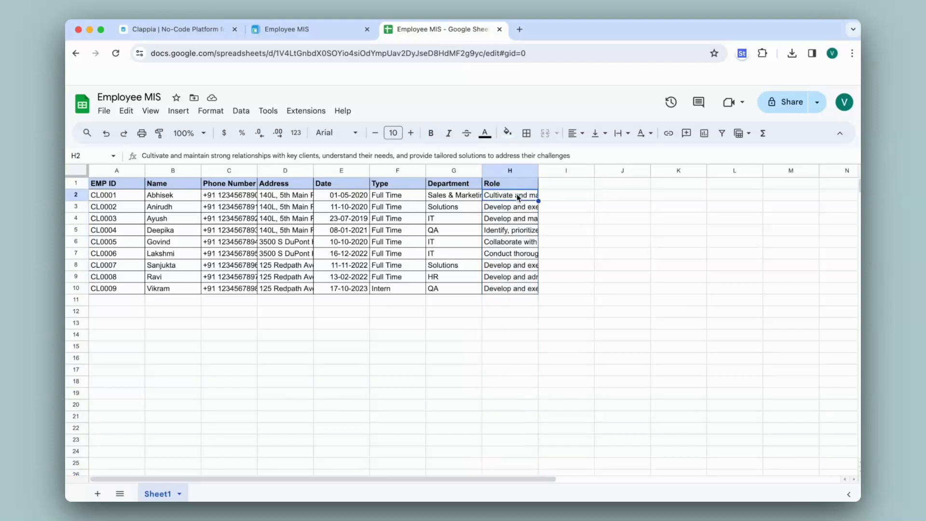
click(346, 198)
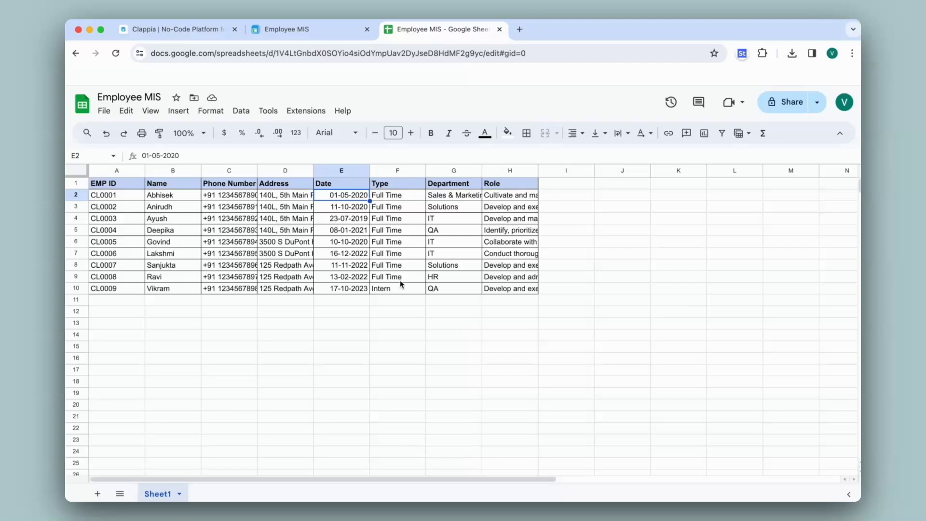
click(405, 172)
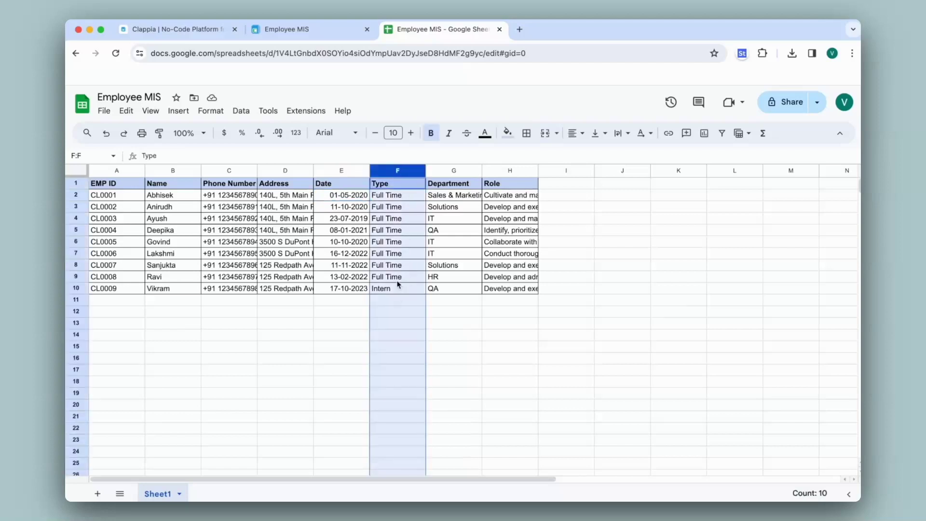
click(454, 173)
Make Type cells F2:F10 a dropdown, removing the Type header from its options
right_click(415, 171)
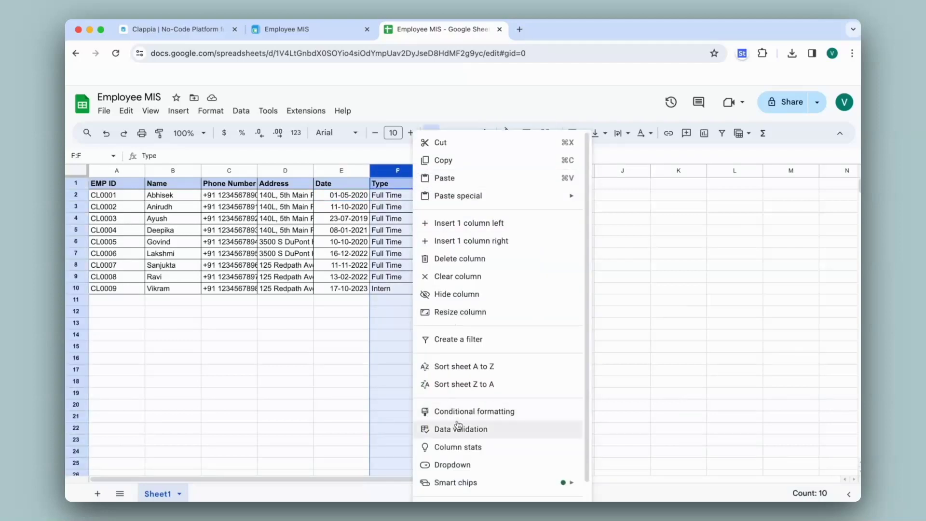
click(451, 465)
click(834, 192)
click(414, 278)
key(BackSpace)
text(2)
click(460, 278)
key(BackSpace)
key(BackSpace)
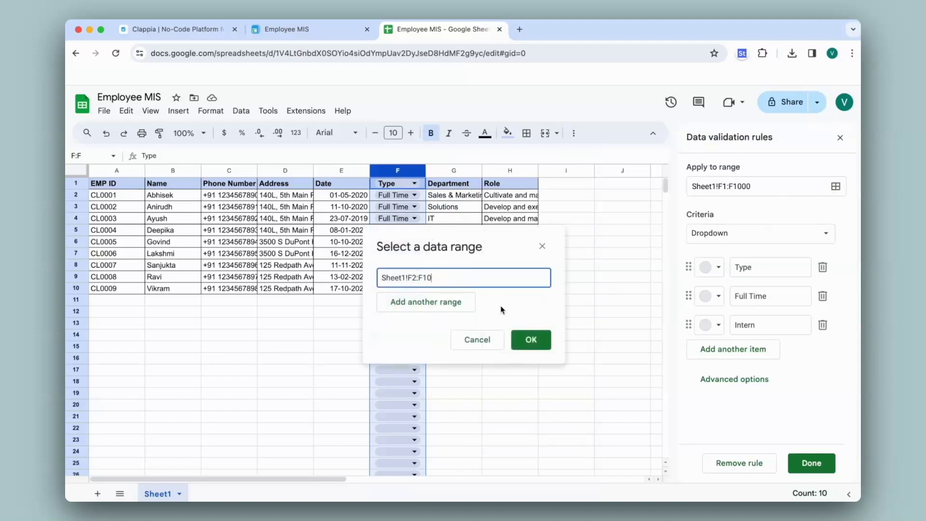
click(531, 340)
click(824, 267)
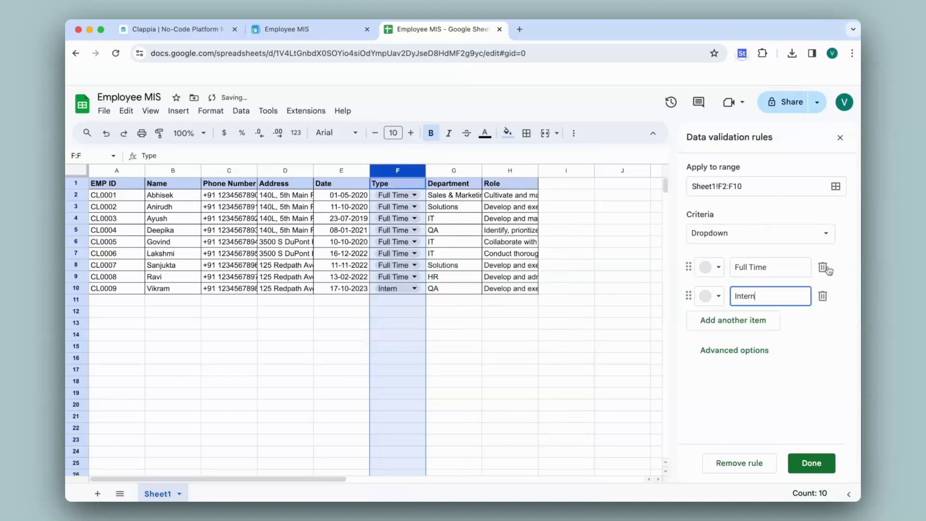
click(812, 462)
Make Department cells G2:G10 a dropdown without the Department header item
right_click(470, 171)
click(543, 465)
click(823, 267)
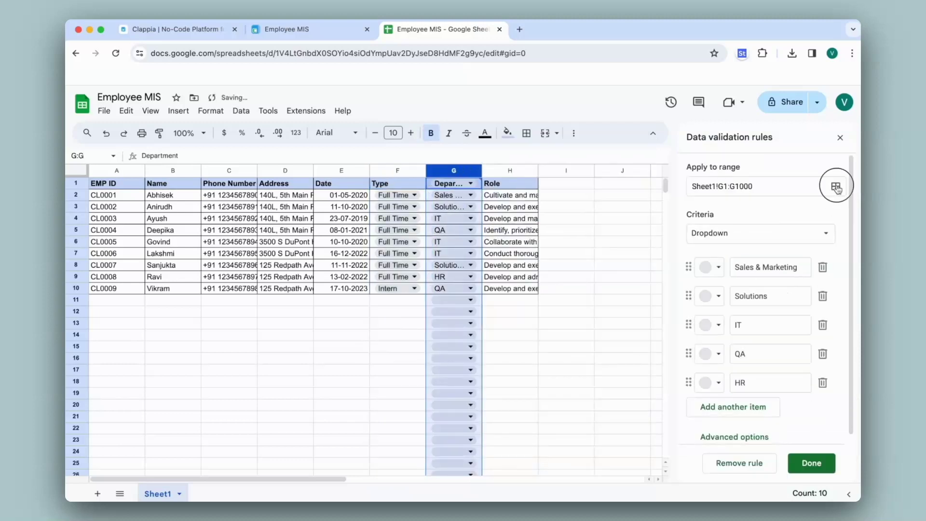
click(836, 187)
click(414, 278)
key(BackSpace)
text(2)
click(443, 278)
key(BackSpace)
key(BackSpace)
click(531, 340)
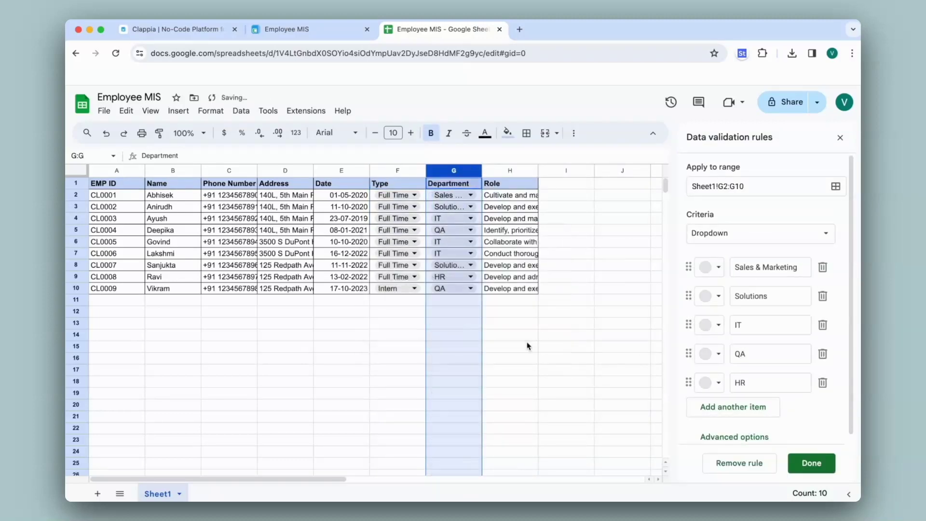
click(812, 463)
click(841, 138)
click(579, 186)
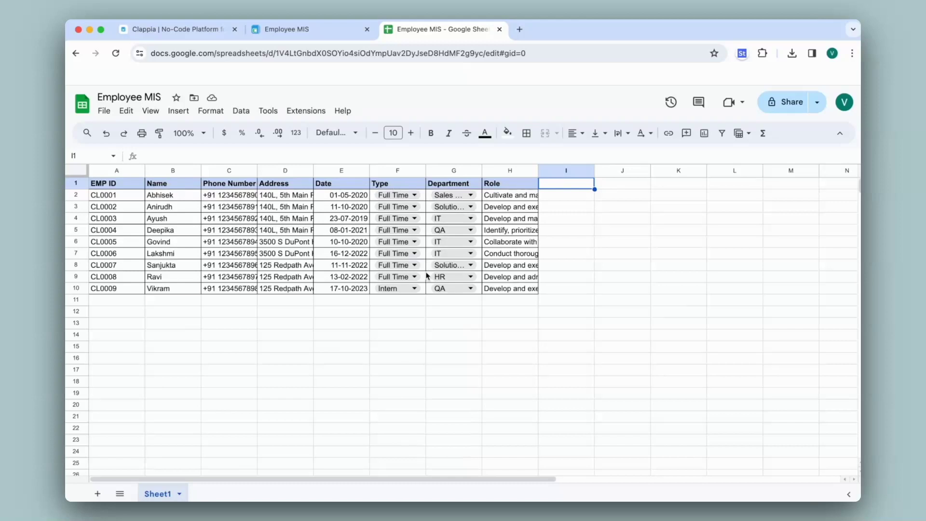
Download the sheet as Microsoft Excel (.xlsx) and go back to Clappia
click(104, 111)
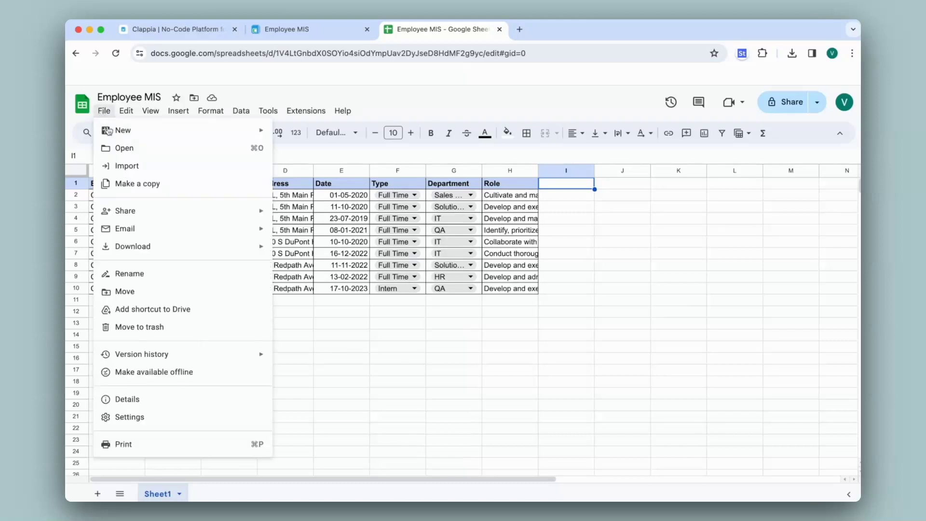
mouse_move(149, 247)
click(329, 251)
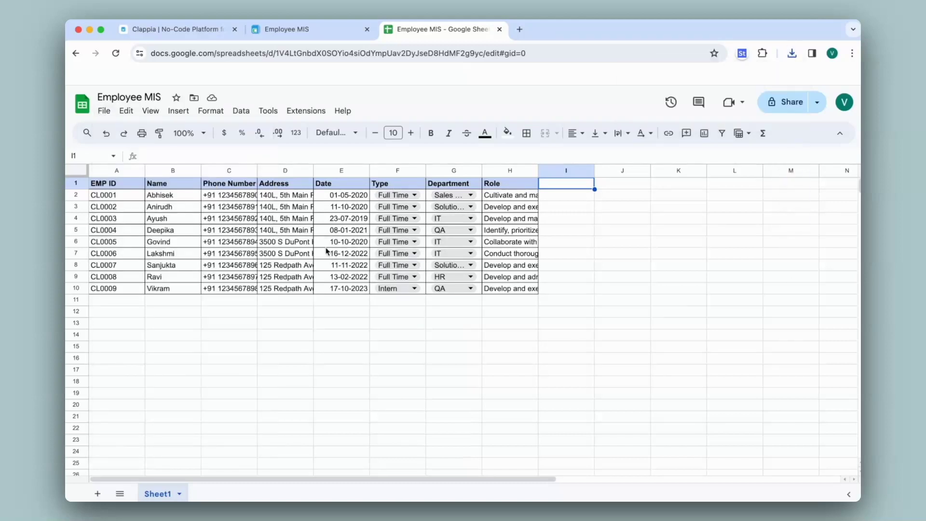
click(285, 30)
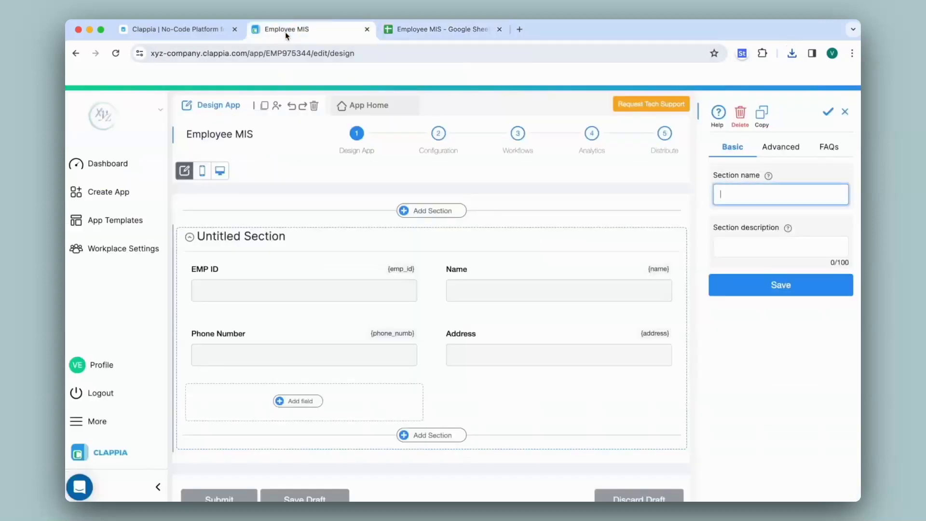
Create a Clappia app from Excel by uploading Employee MIS (1).xlsx
click(124, 162)
click(114, 411)
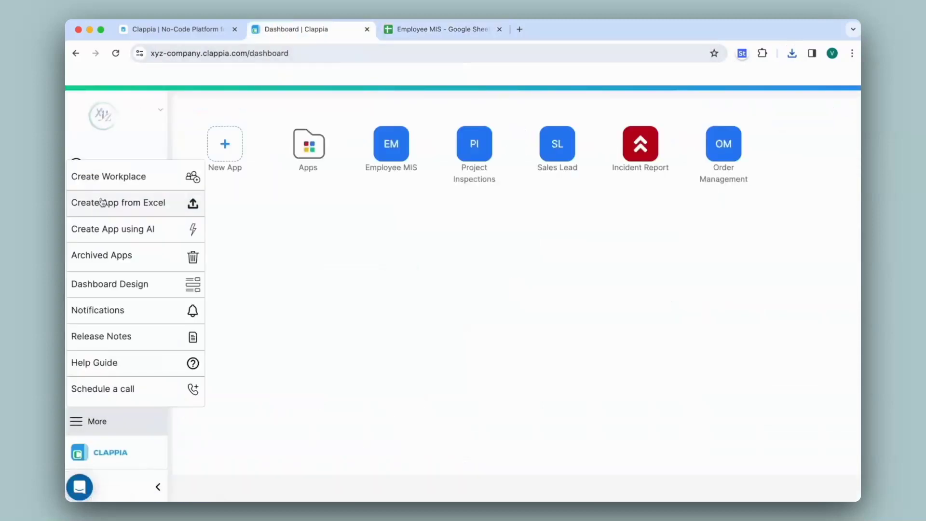
click(102, 202)
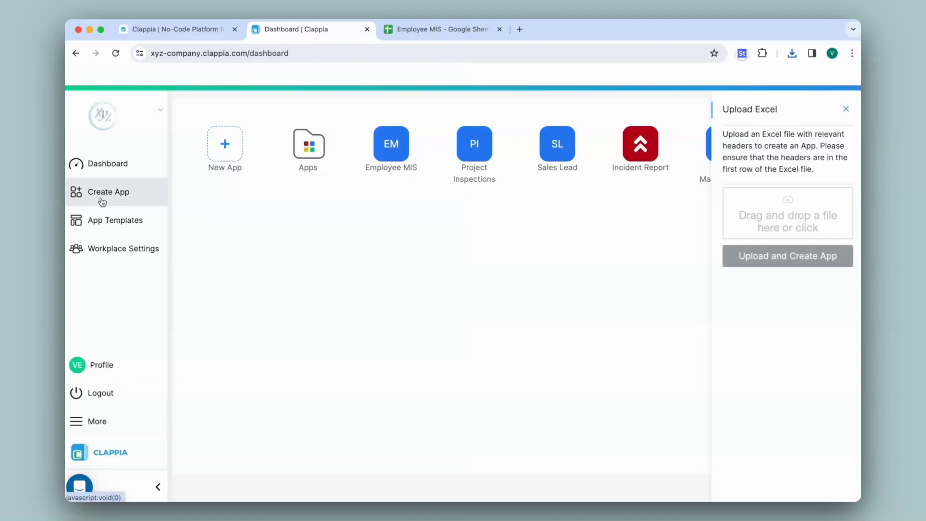
click(734, 223)
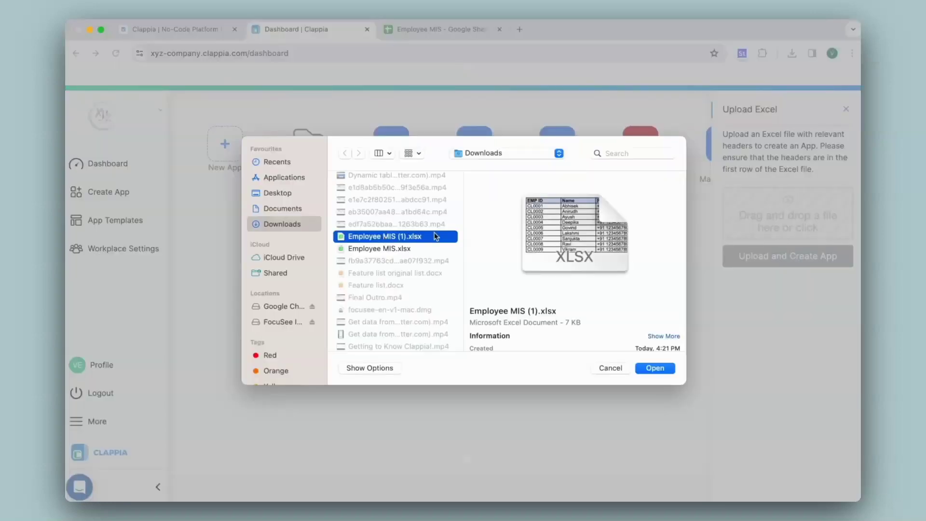
click(655, 368)
click(790, 256)
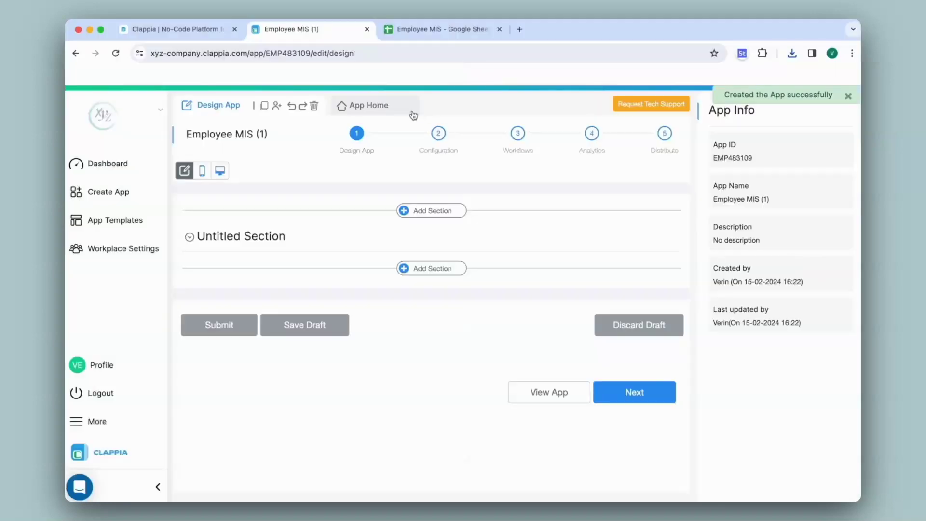
Open the Employee MIS (1) entry form and check its Department choices, then return to the sheet
click(396, 110)
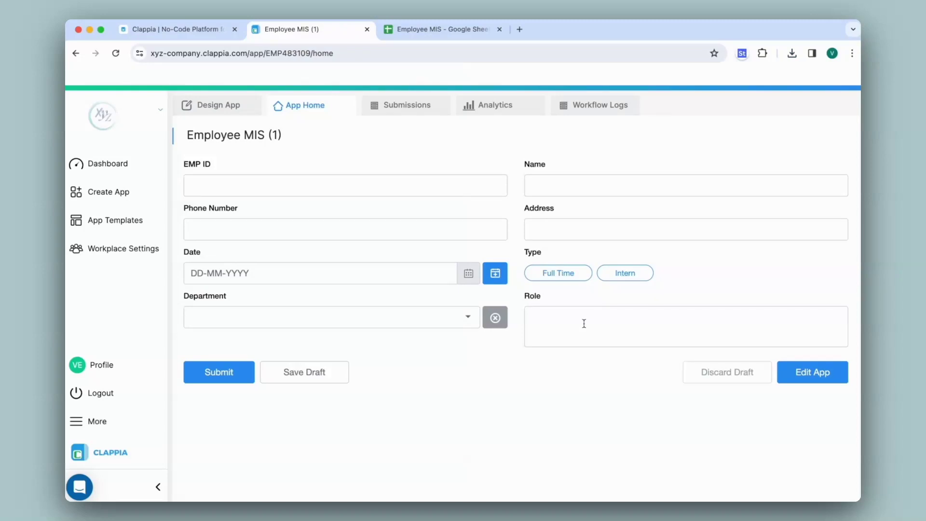
click(432, 315)
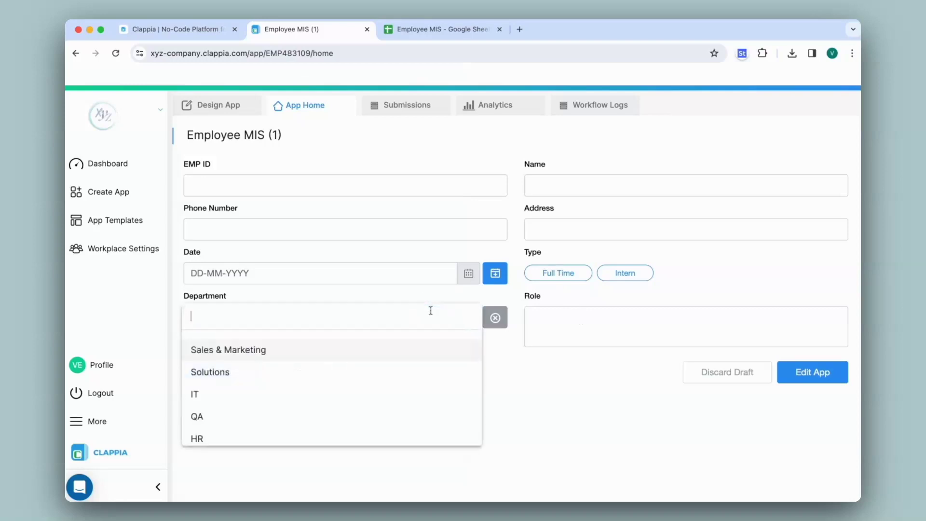
click(454, 300)
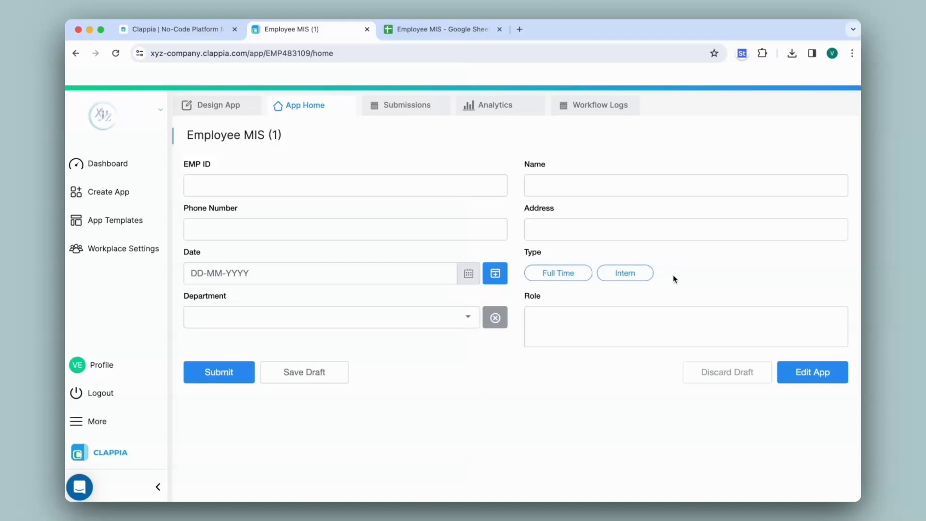
click(450, 30)
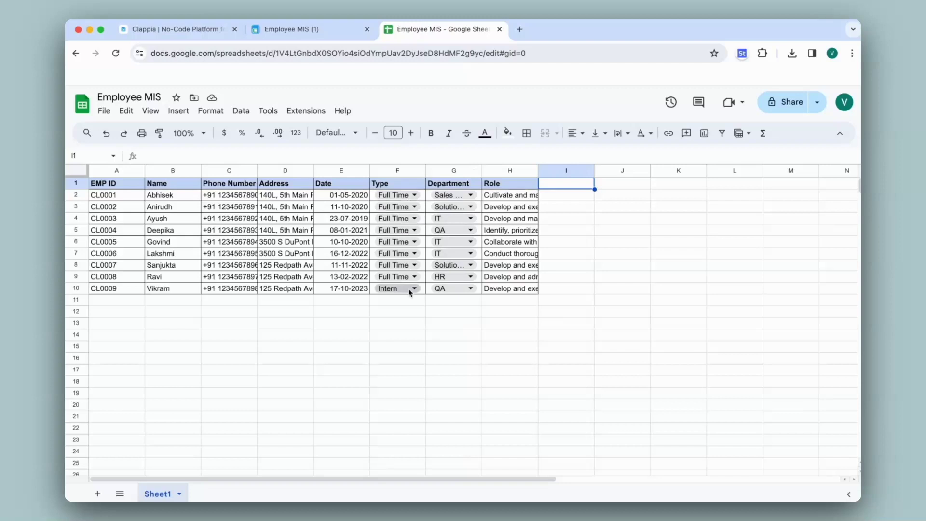
Compare the spreadsheet's columns with the Employee MIS (1) form, ending on Clappia
click(307, 35)
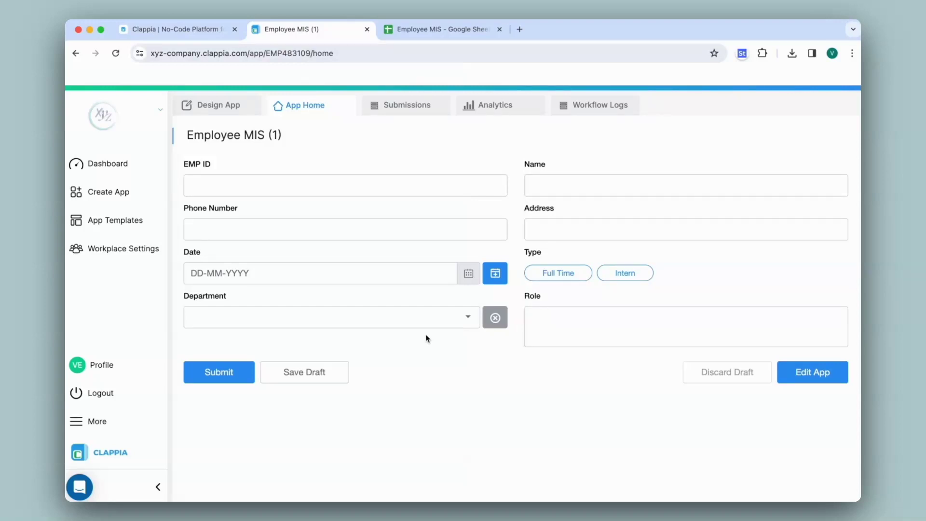
click(404, 29)
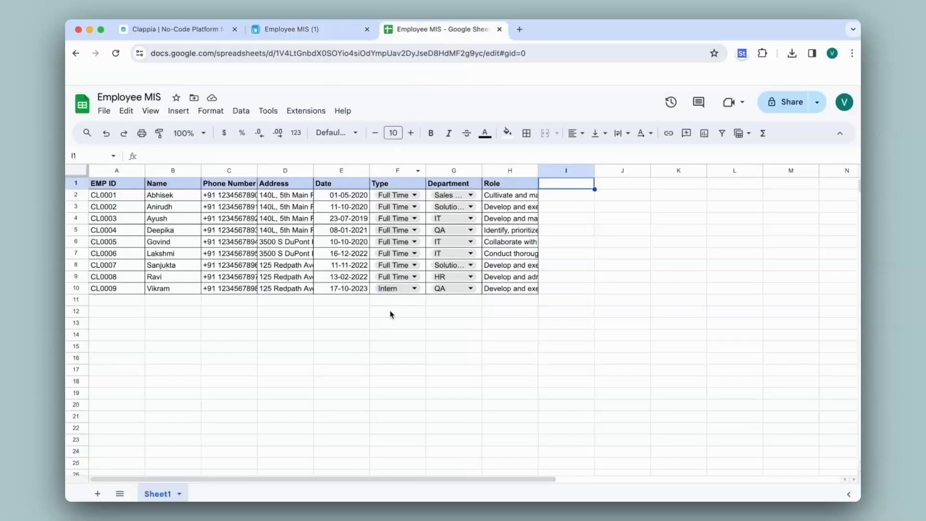
click(300, 31)
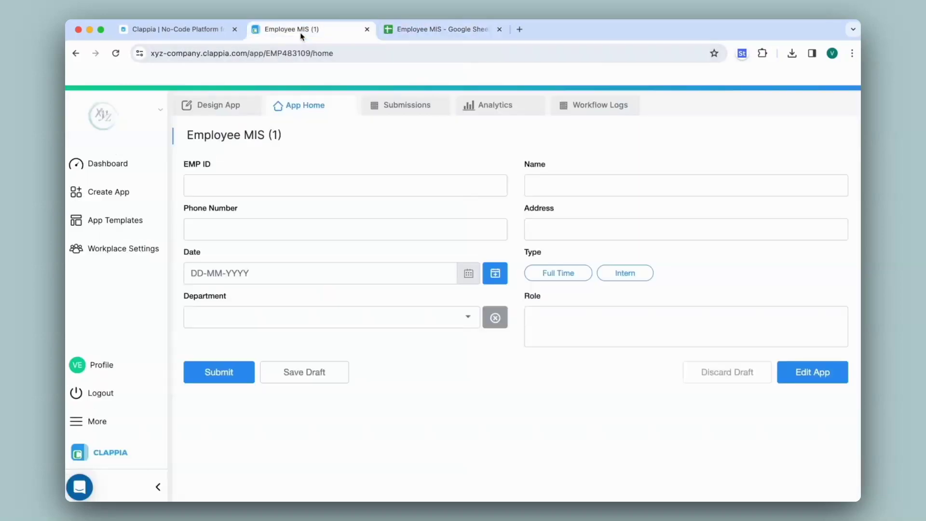
Check the empty Submissions list, then go to Design App
click(405, 114)
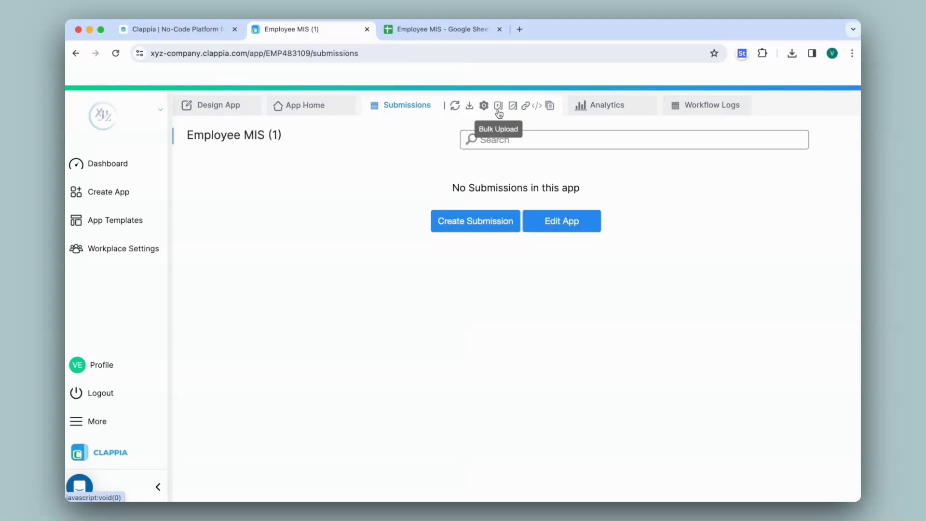
click(213, 110)
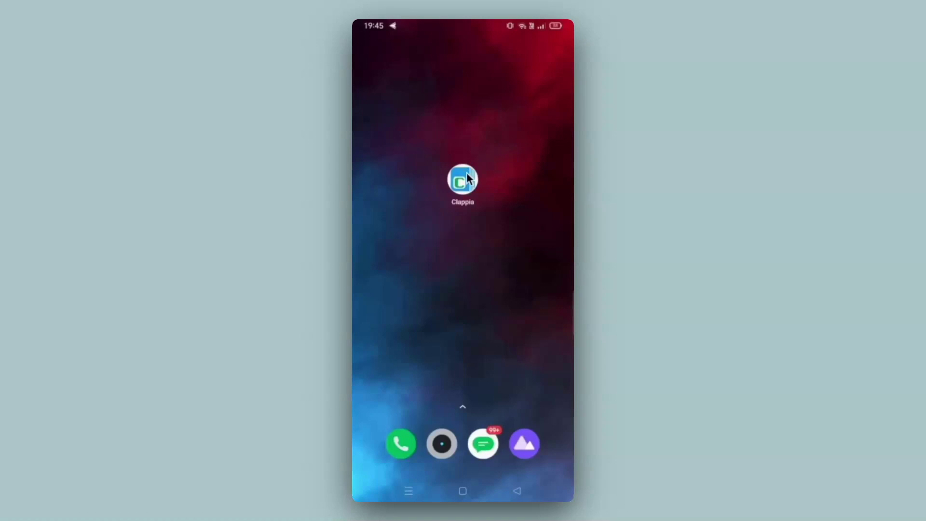
Launch Clappia on the phone and open the Employee MIS (1) form, scrolling through its fields
click(466, 180)
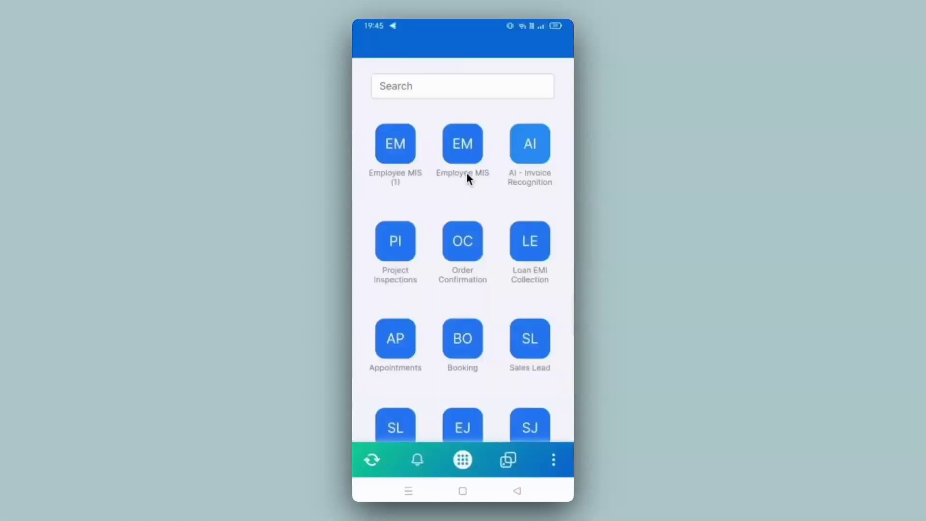
click(392, 157)
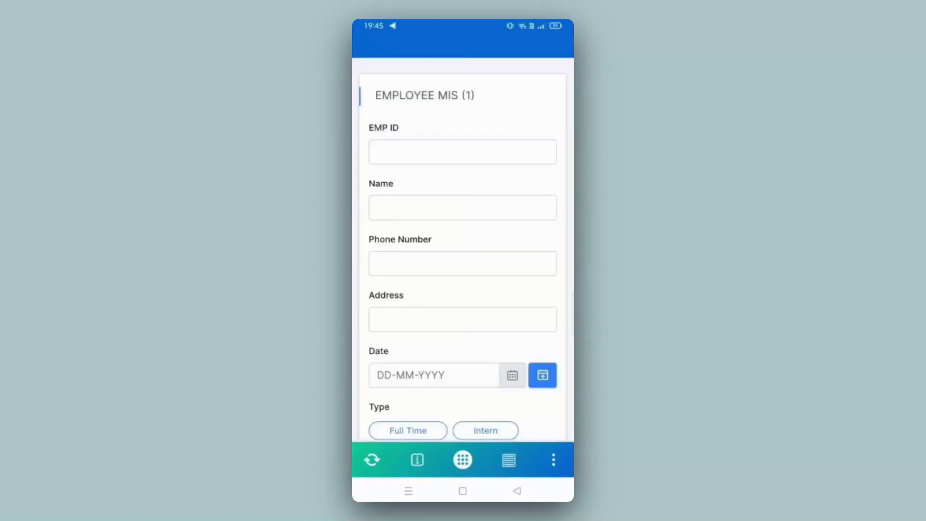
scroll(463, 265, down, 5)
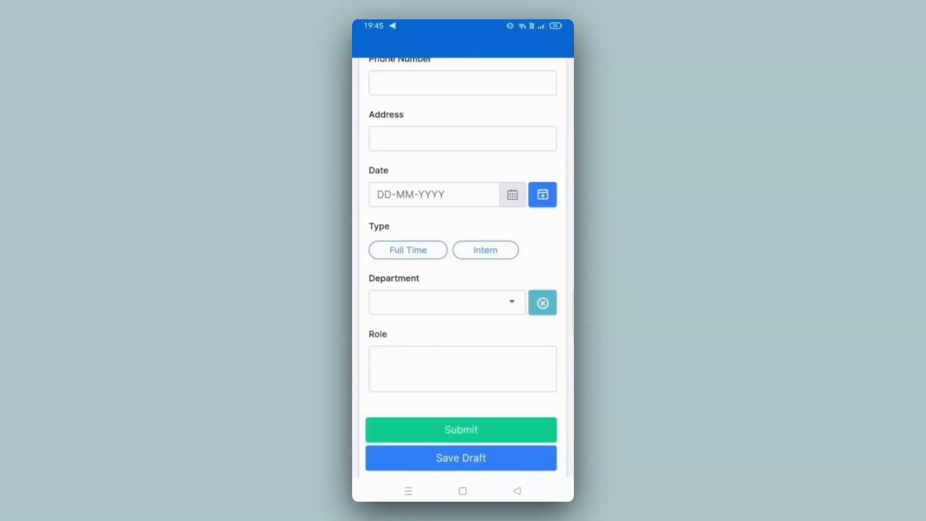
scroll(464, 265, up, 5)
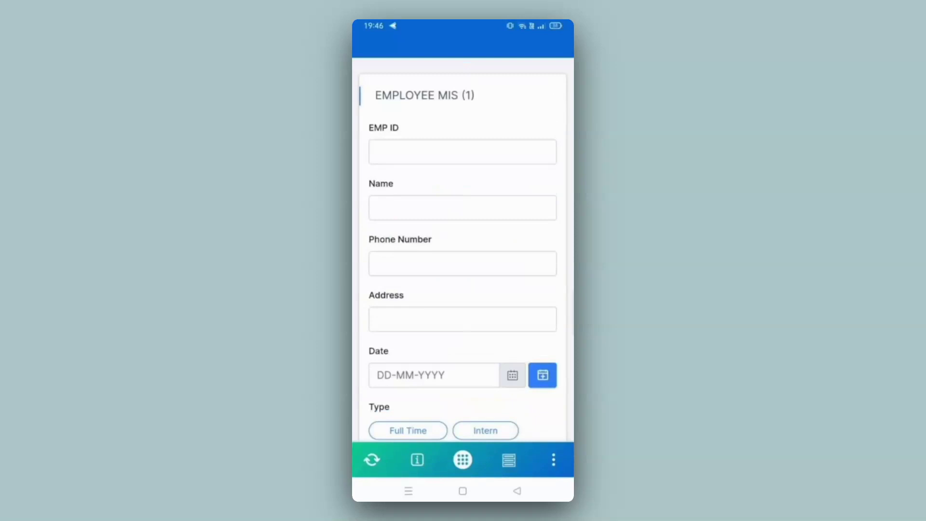
Fill in the employee ID, the employee's name and phone number on the form
click(463, 152)
text(CL0009)
key(Return)
text(Anika)
key(Return)
text(9876543210)
key(Return)
Set the date to 15-02-2024, mark the employee Full Time, and choose the Solutions department
click(434, 284)
text(15-02-2024)
click(408, 338)
click(447, 391)
click(398, 374)
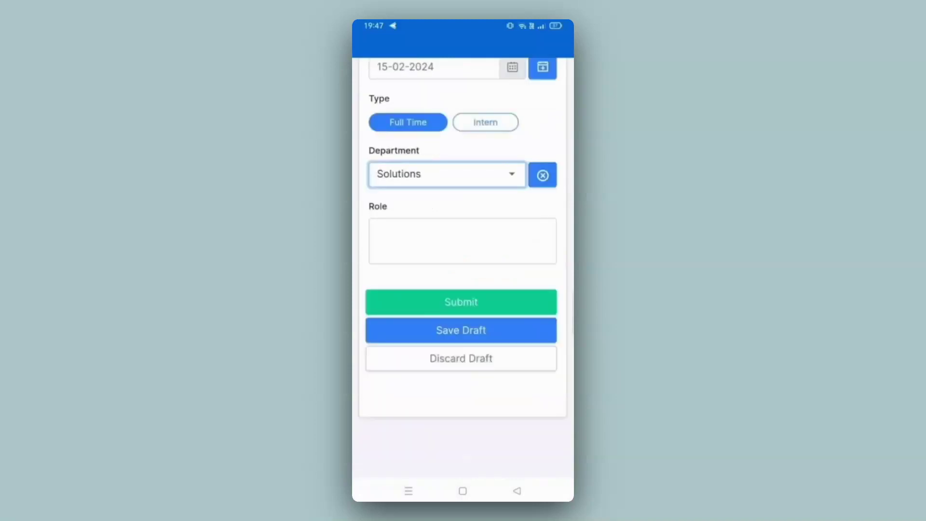
Submit the entry and check it in the submissions list
scroll(464, 265, up, 5)
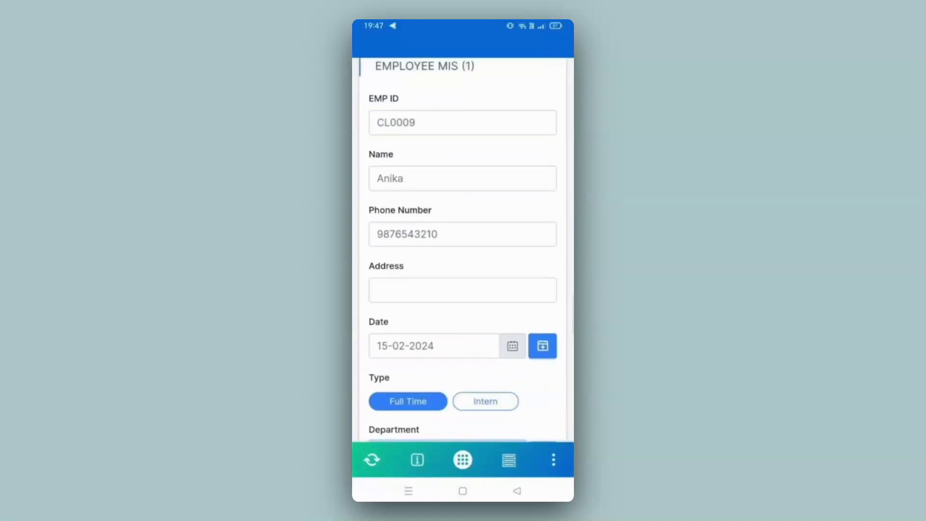
scroll(463, 266, down, 3)
scroll(463, 266, down, 2)
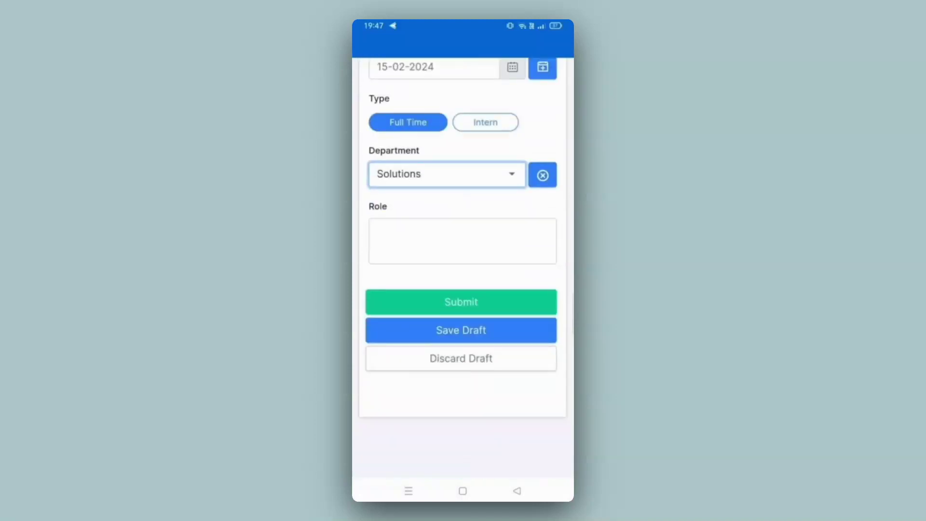
click(469, 303)
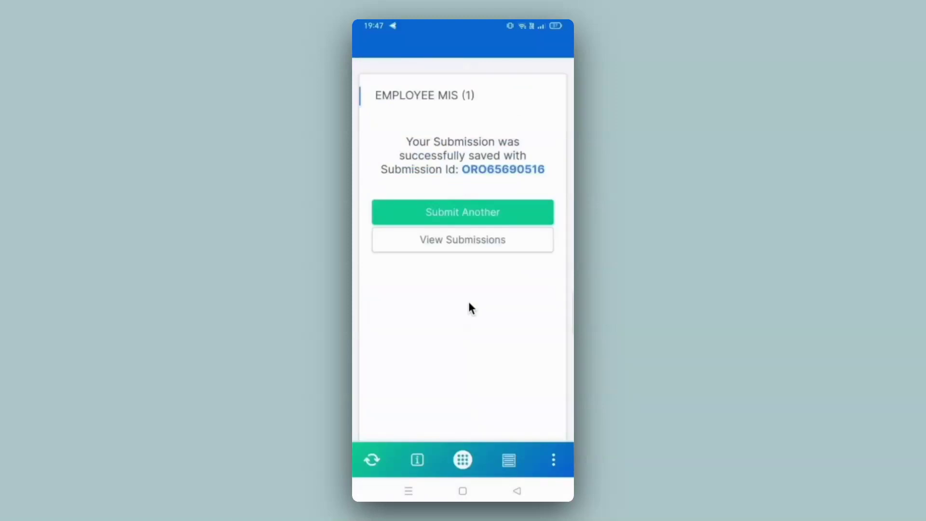
click(456, 240)
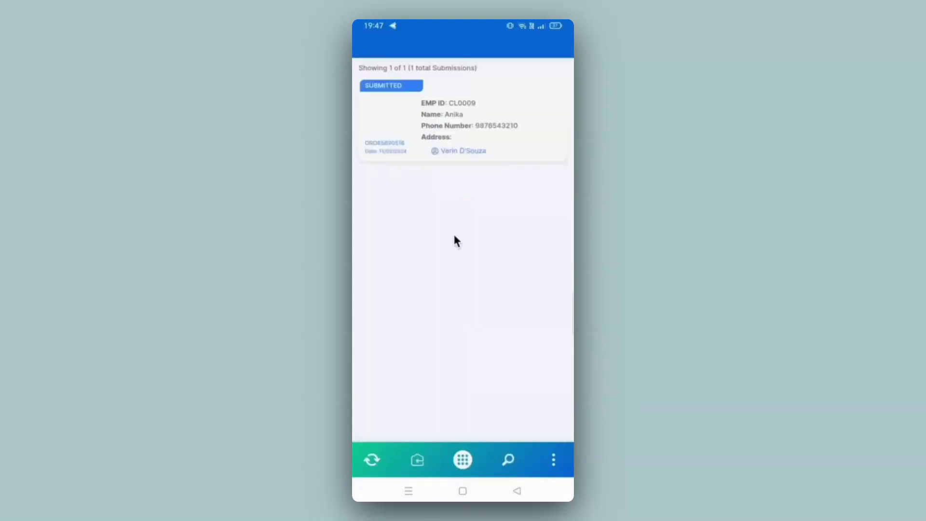